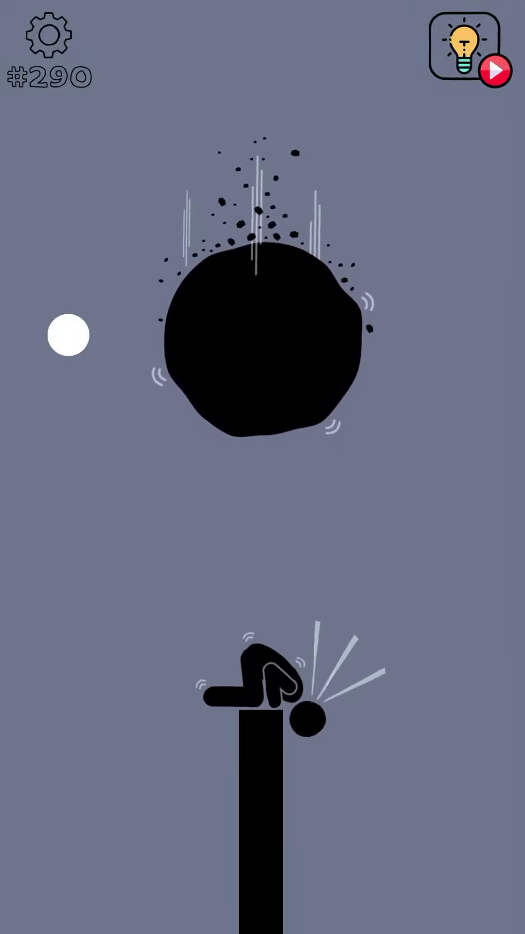
# Draw an arching line, a diagonal barrier, and a dome shield with left and right supports.
pyautogui.moveTo(133, 646)
pyautogui.mouseDown()
pyautogui.moveTo(466, 438)
pyautogui.moveTo(423, 635)
pyautogui.moveTo(343, 861)
pyautogui.moveTo(314, 890)
pyautogui.mouseUp()
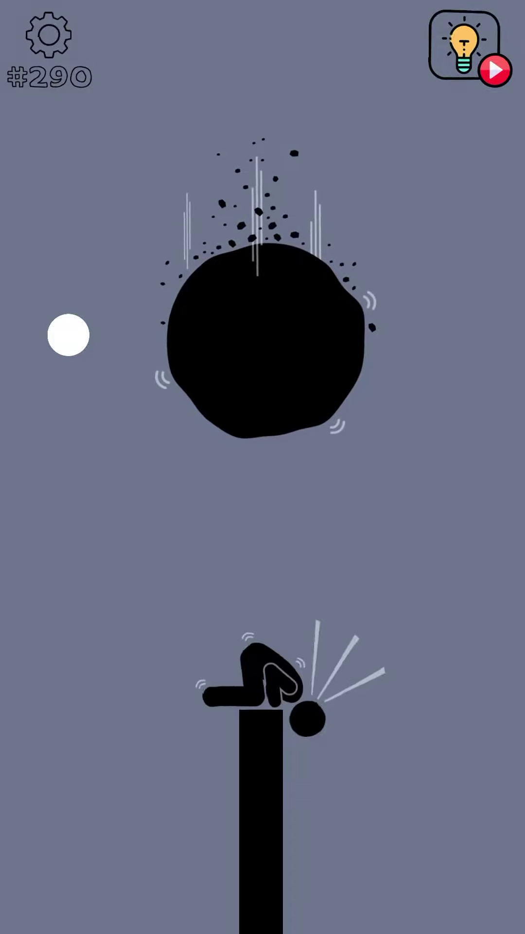
pyautogui.moveTo(385, 167); pyautogui.dragTo(37, 912)
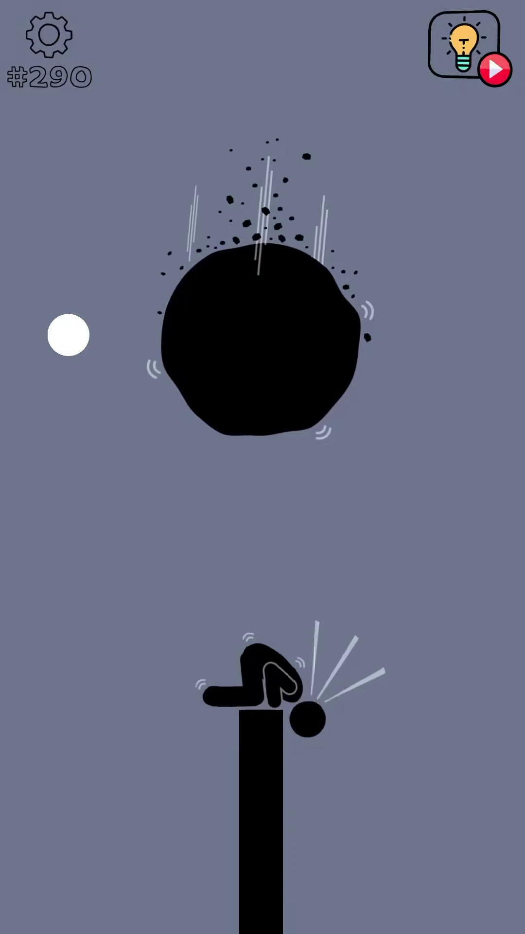
pyautogui.moveTo(104, 586); pyautogui.dragTo(475, 591)
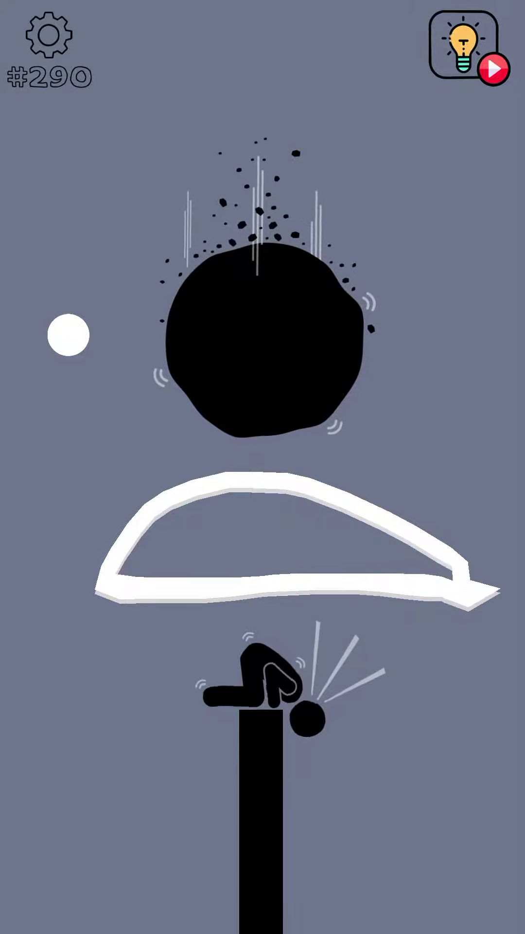
pyautogui.moveTo(452, 599); pyautogui.dragTo(456, 912)
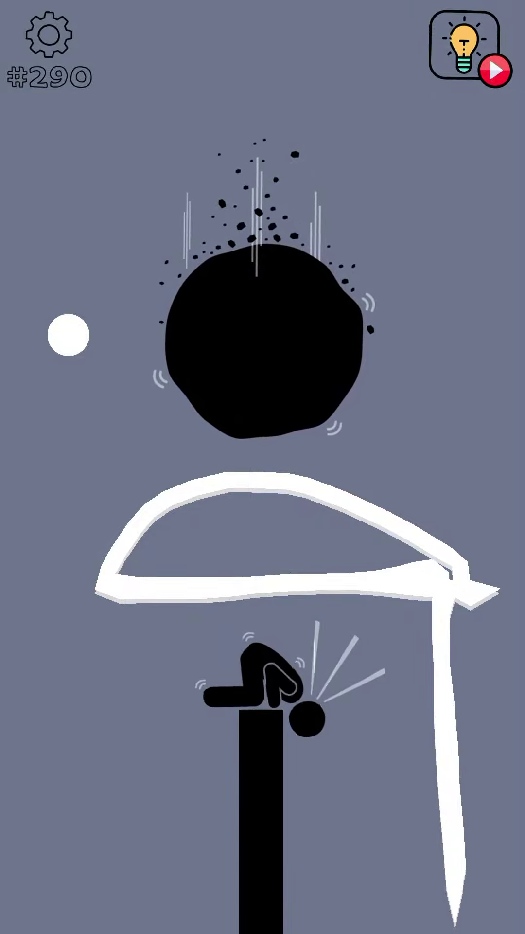
pyautogui.moveTo(96, 584); pyautogui.dragTo(93, 897)
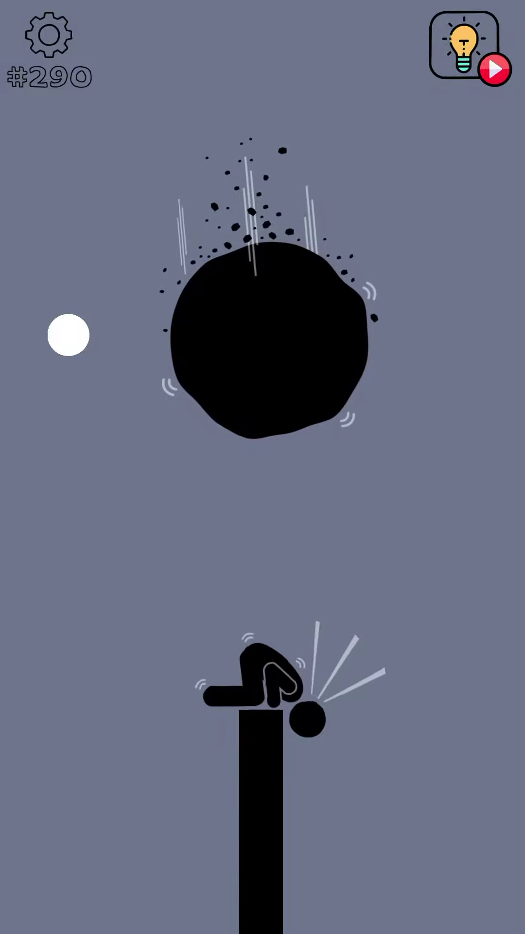
# Draw a supported ledge under the boulder and dismiss the system overlay.
pyautogui.moveTo(77, 445); pyautogui.dragTo(445, 923)
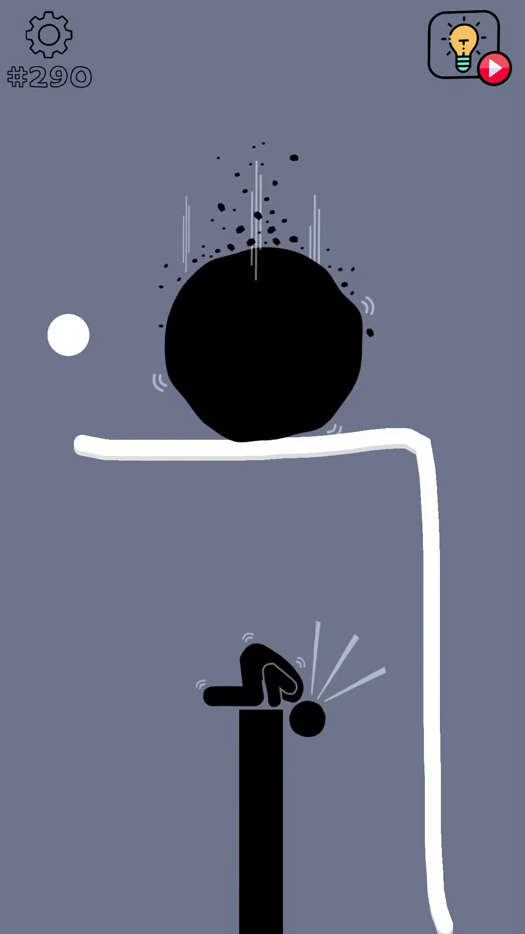
pyautogui.moveTo(83, 444); pyautogui.dragTo(83, 707)
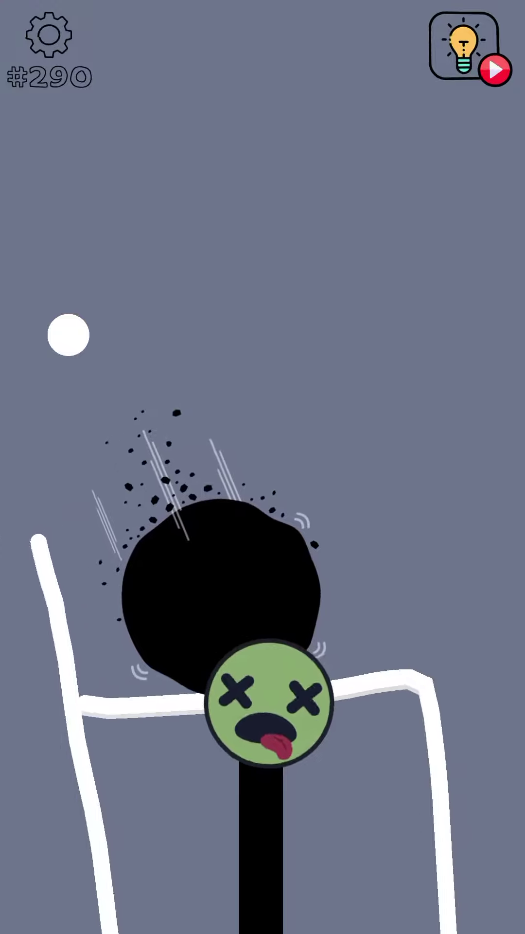
pyautogui.moveTo(263, 929); pyautogui.dragTo(263, 583)
pyautogui.click(263, 219)
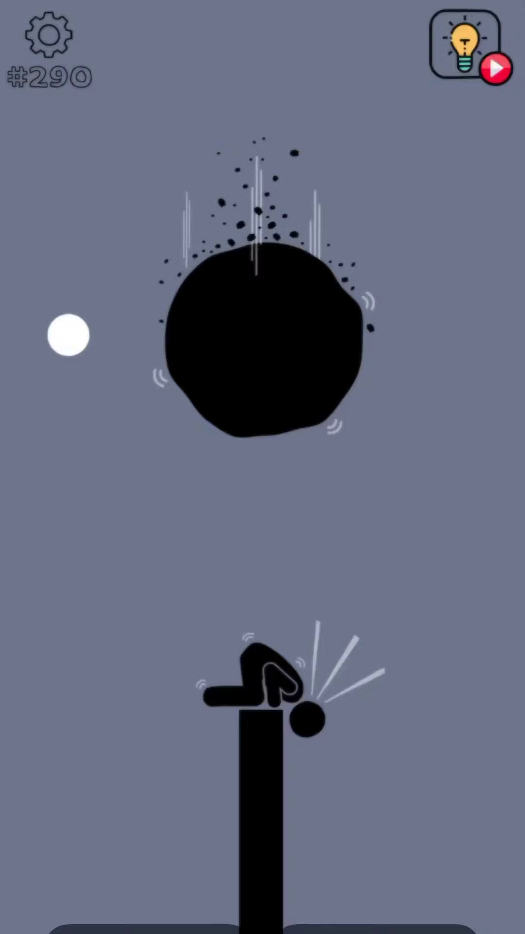
pyautogui.moveTo(263, 929); pyautogui.dragTo(263, 657)
pyautogui.click(263, 364)
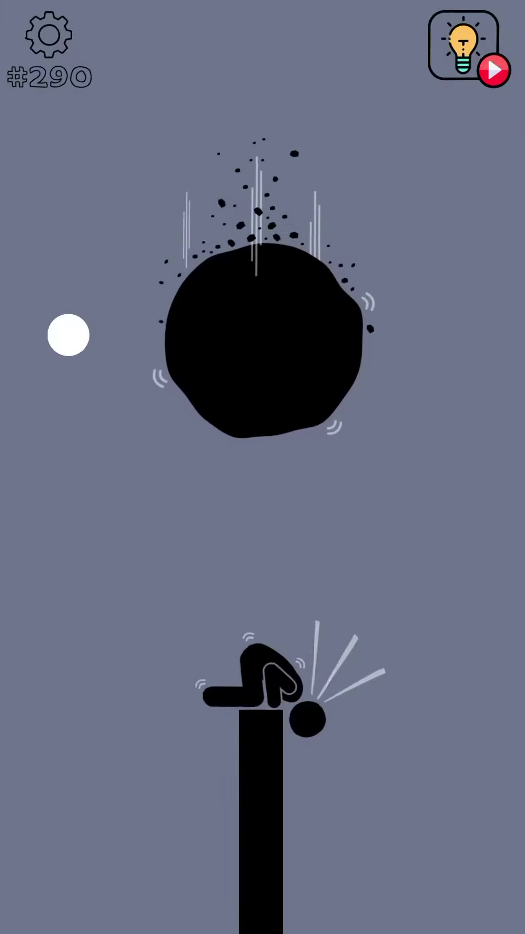
# Add a barrier, a looping shield behind the boulder, and a ledge beneath it.
pyautogui.moveTo(116, 908)
pyautogui.mouseDown()
pyautogui.moveTo(80, 438)
pyautogui.moveTo(324, 441)
pyautogui.moveTo(438, 328)
pyautogui.moveTo(466, 927)
pyautogui.mouseUp()
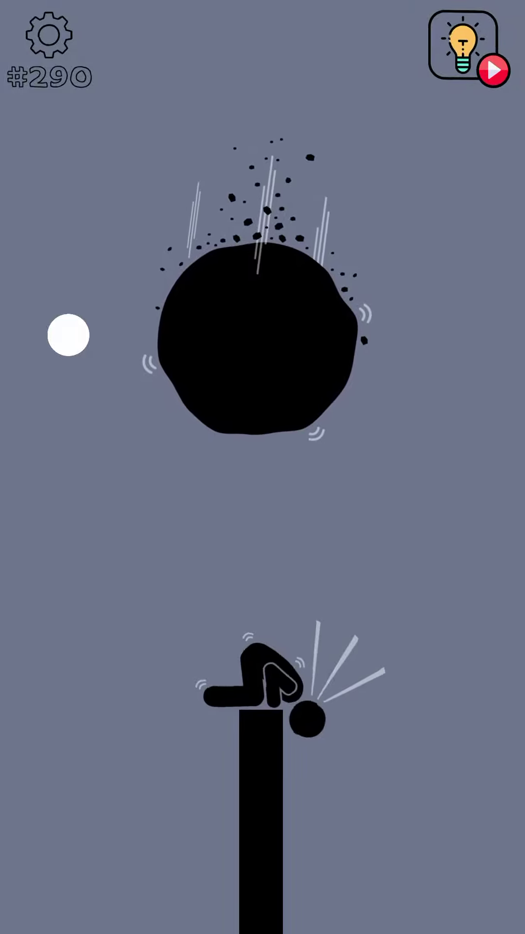
pyautogui.moveTo(45, 447); pyautogui.dragTo(307, 438)
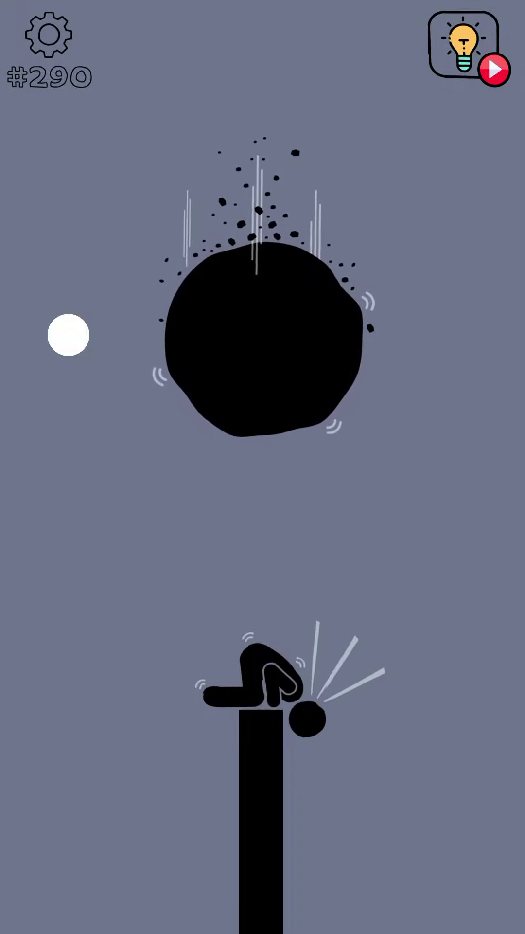
pyautogui.moveTo(88, 474); pyautogui.dragTo(412, 480)
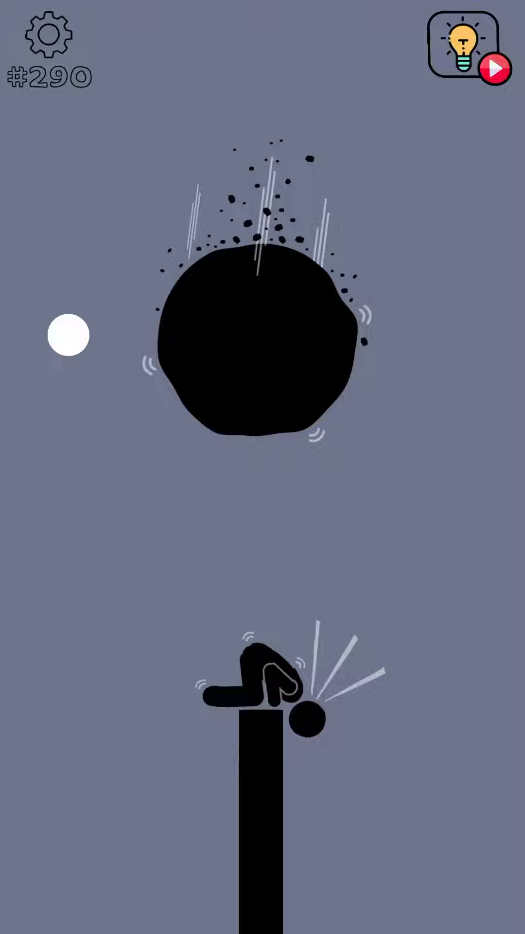
# Clear the overlay and draw a closed loop around the stickman, touching the boulder's underside.
pyautogui.moveTo(262, 930); pyautogui.dragTo(262, 510)
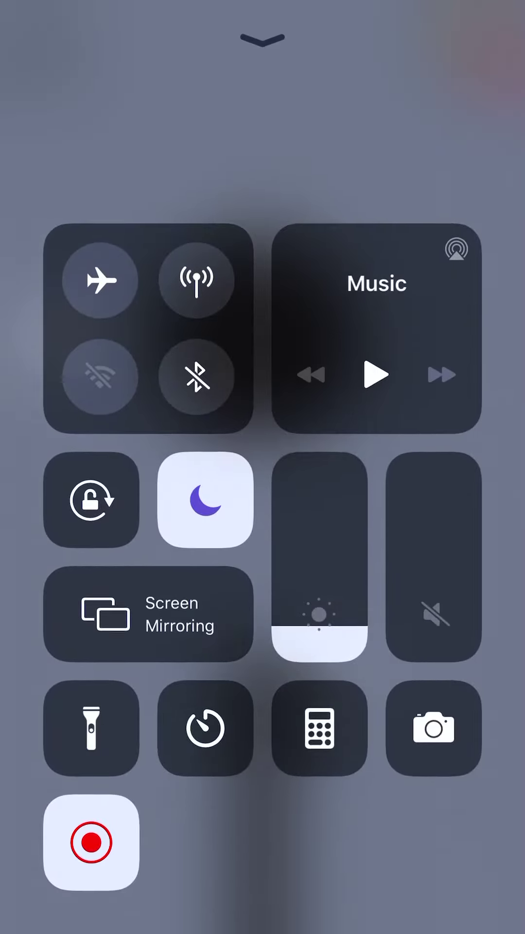
pyautogui.moveTo(263, 438); pyautogui.dragTo(263, 876)
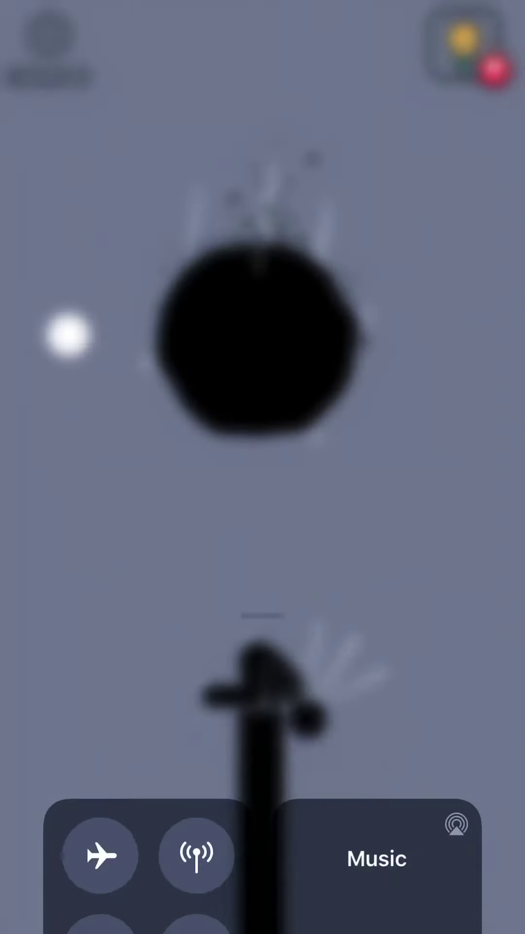
pyautogui.moveTo(120, 810)
pyautogui.mouseDown()
pyautogui.moveTo(380, 802)
pyautogui.moveTo(128, 825)
pyautogui.mouseUp()
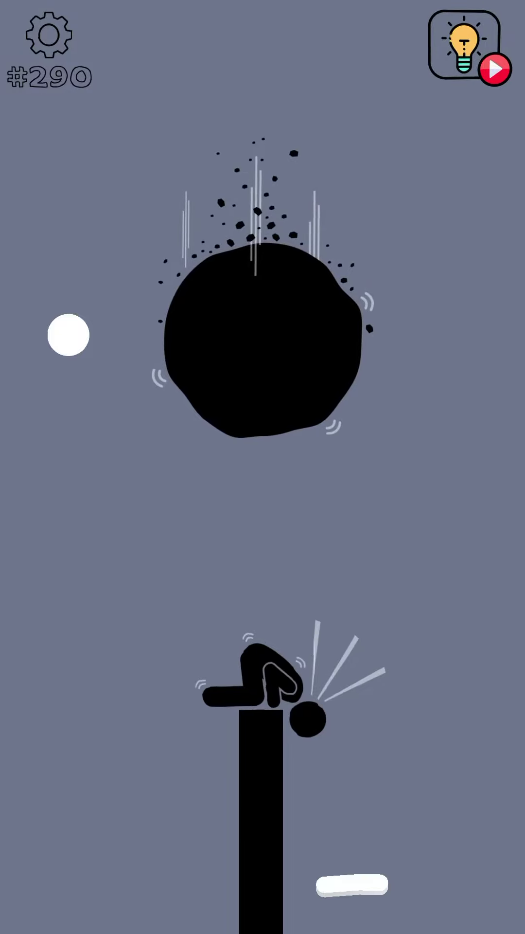
pyautogui.moveTo(95, 788); pyautogui.dragTo(146, 875)
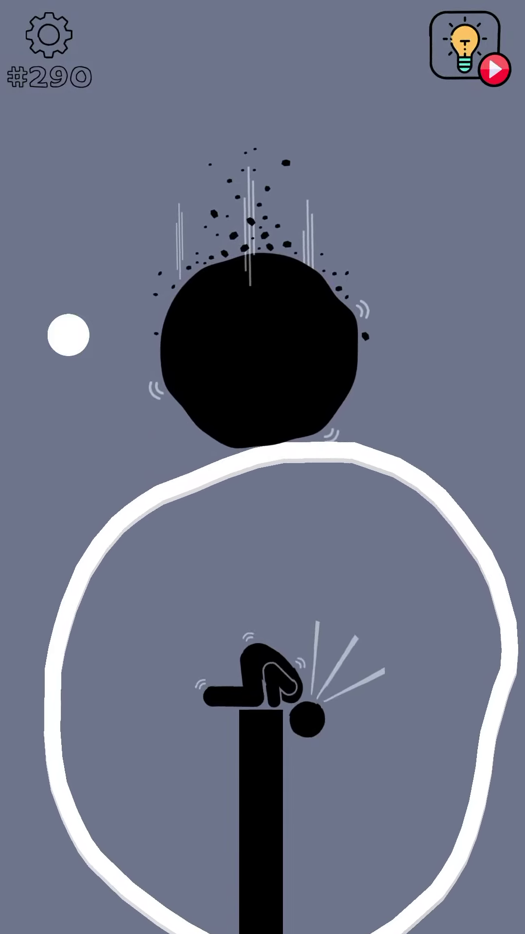